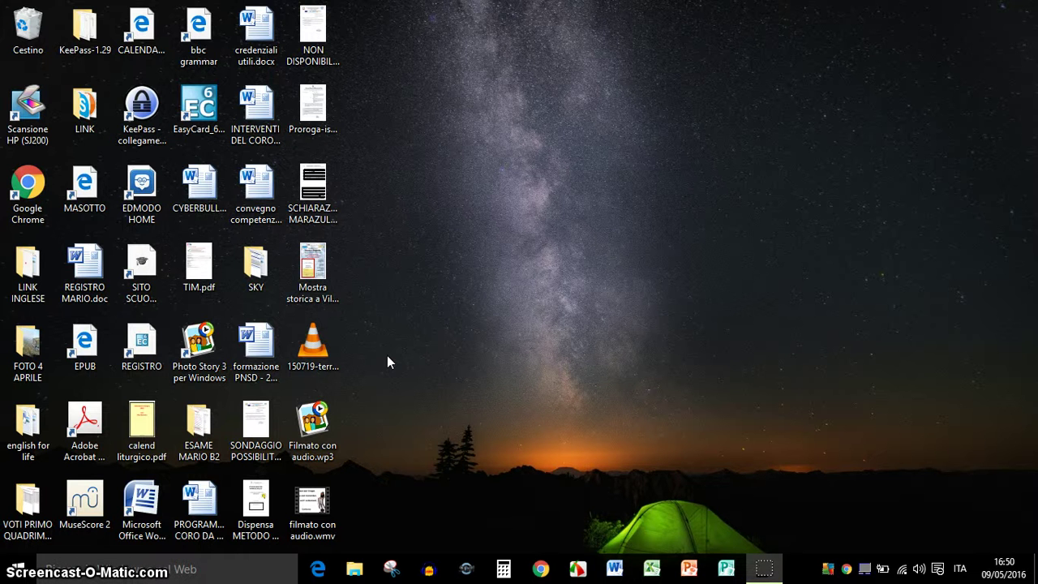
Step: Start a new Photo Story 3 story and import the six pictures from Cattura2.PNG through Gandalf il grigio.JPG in the Immagini folder
double_click(202, 350)
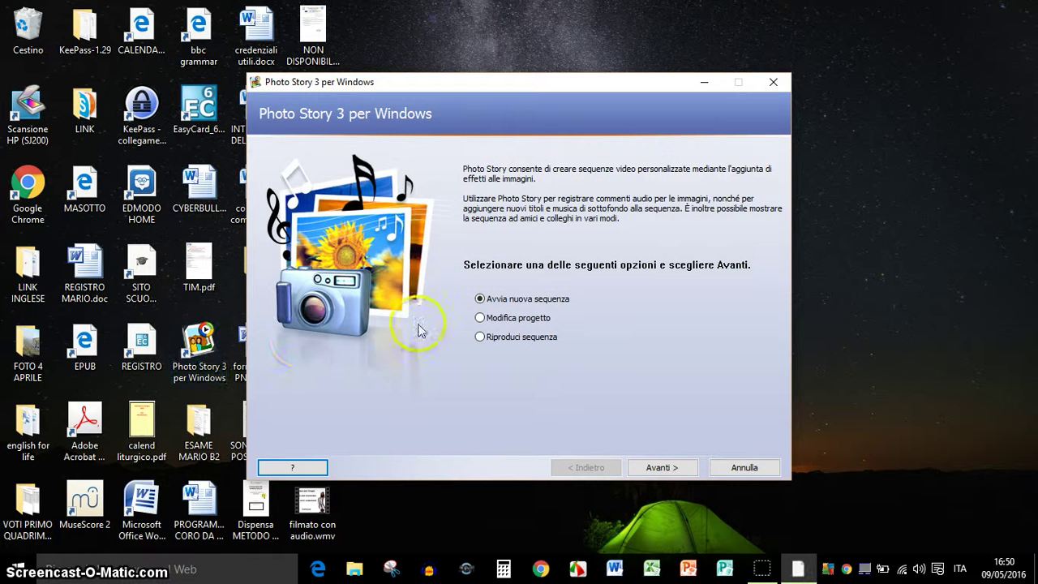
click(664, 468)
click(650, 296)
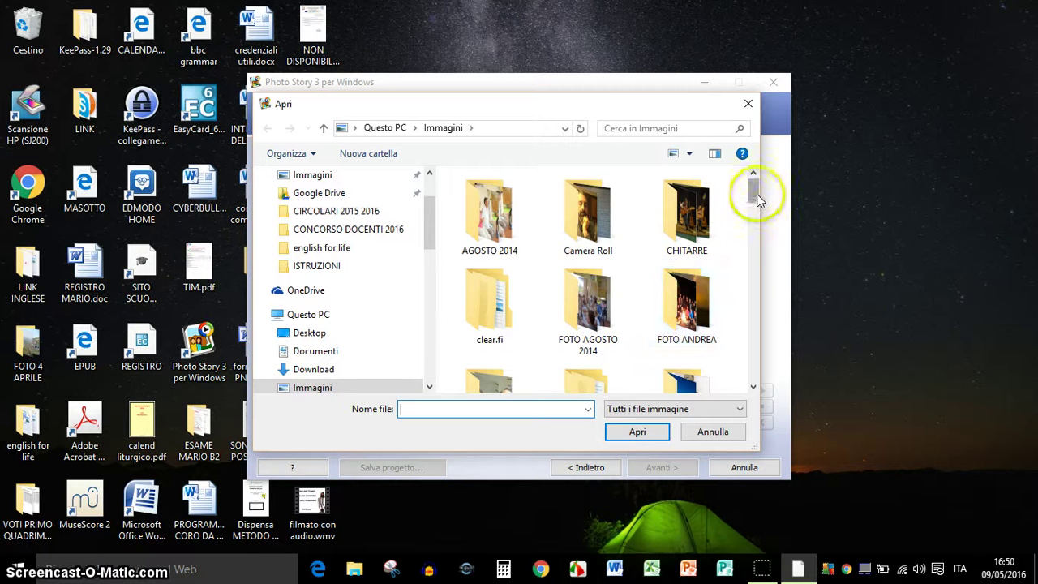
drag(757, 194, 762, 294)
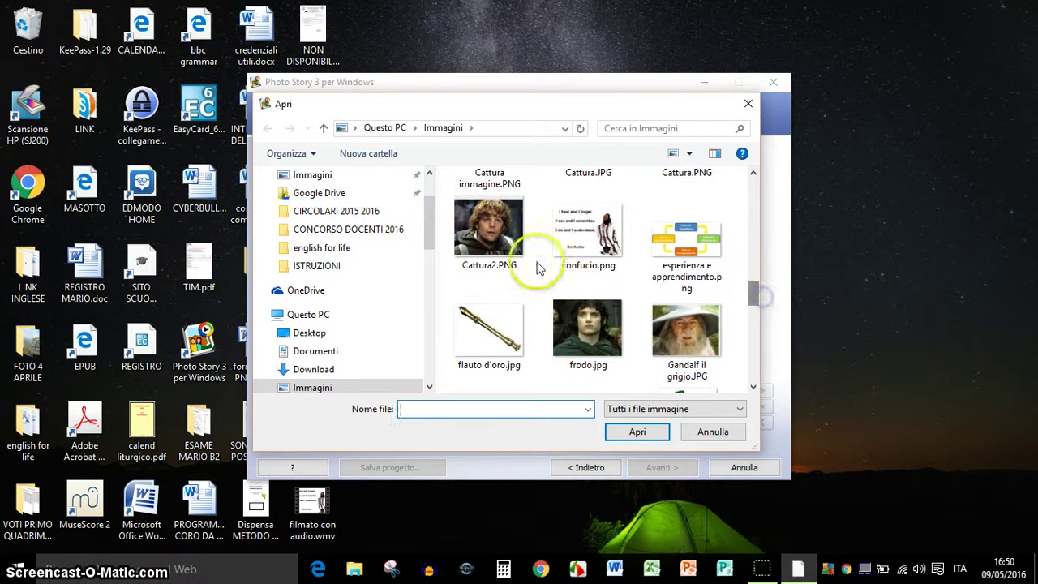
click(508, 251)
ctrl+click(582, 234)
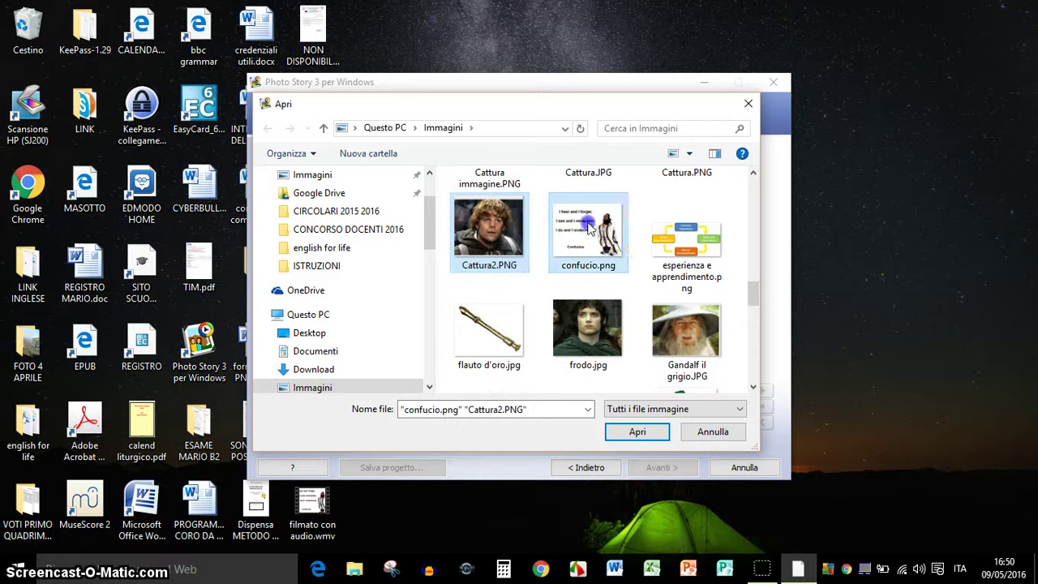
ctrl+click(653, 239)
ctrl+click(679, 333)
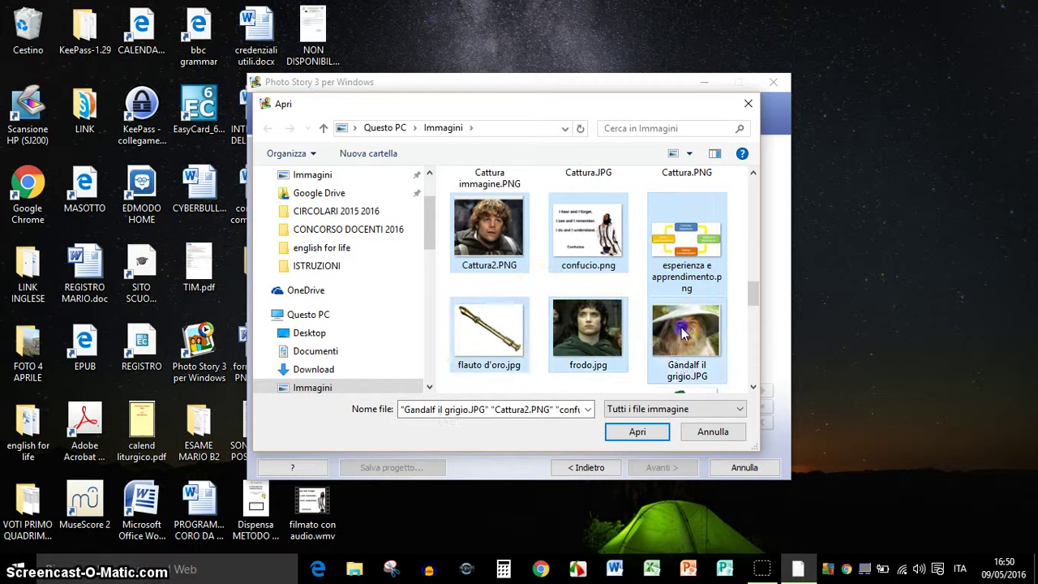
click(634, 433)
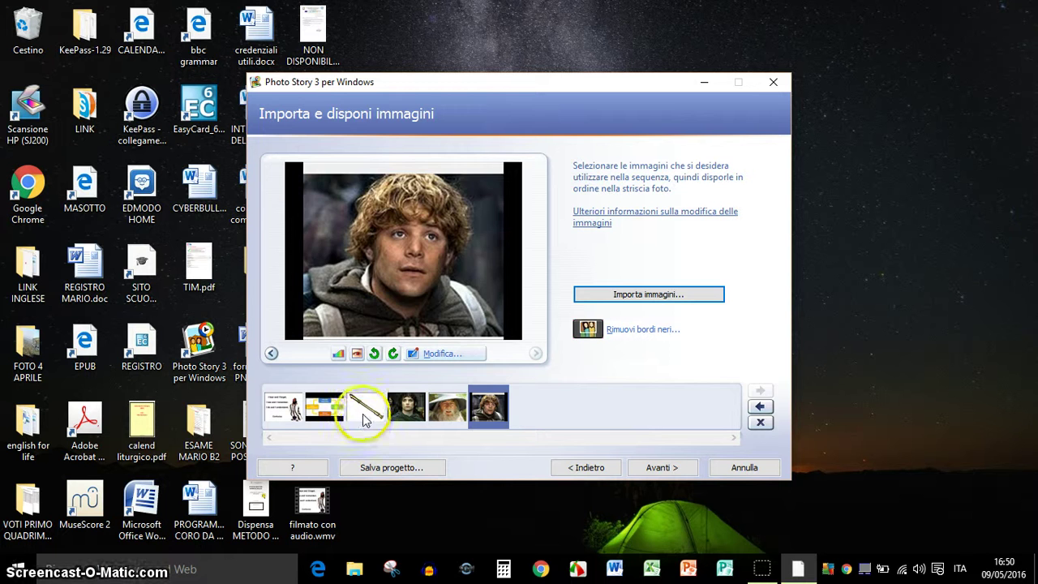
Step: Move the golden flute picture to the end of the sequence and continue without removing the black borders
drag(363, 412, 524, 414)
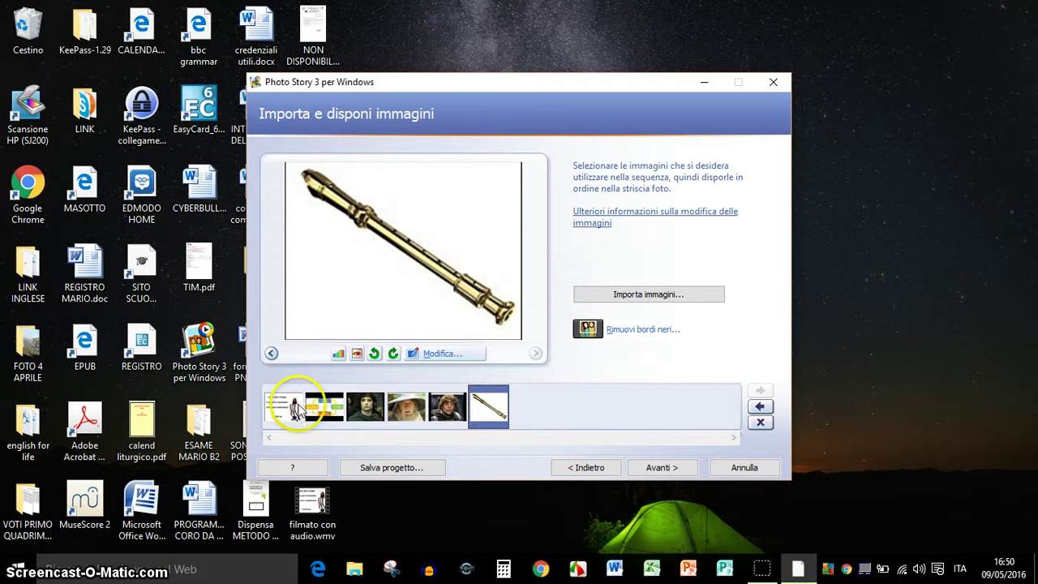
click(683, 468)
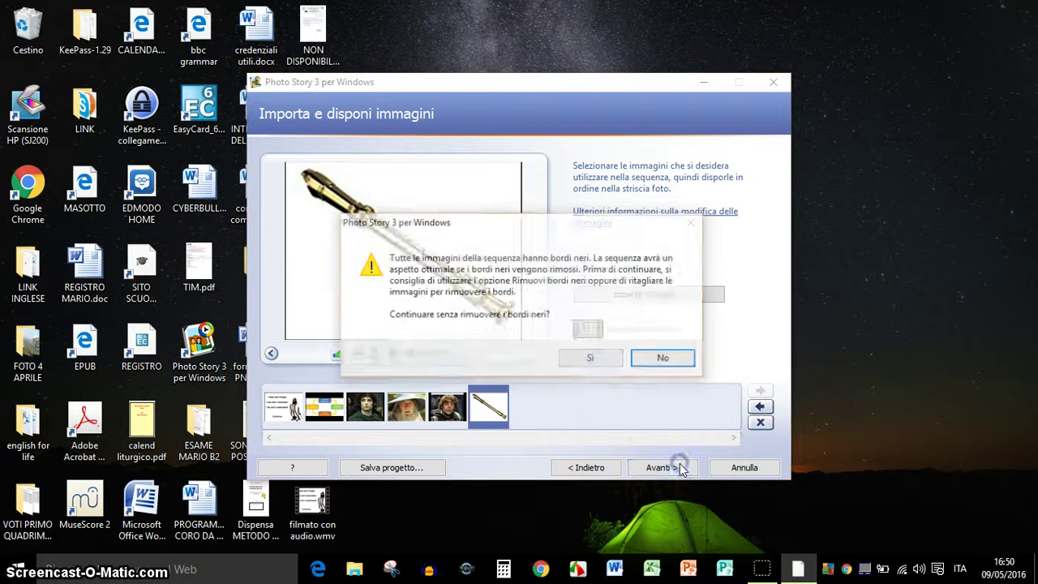
click(590, 367)
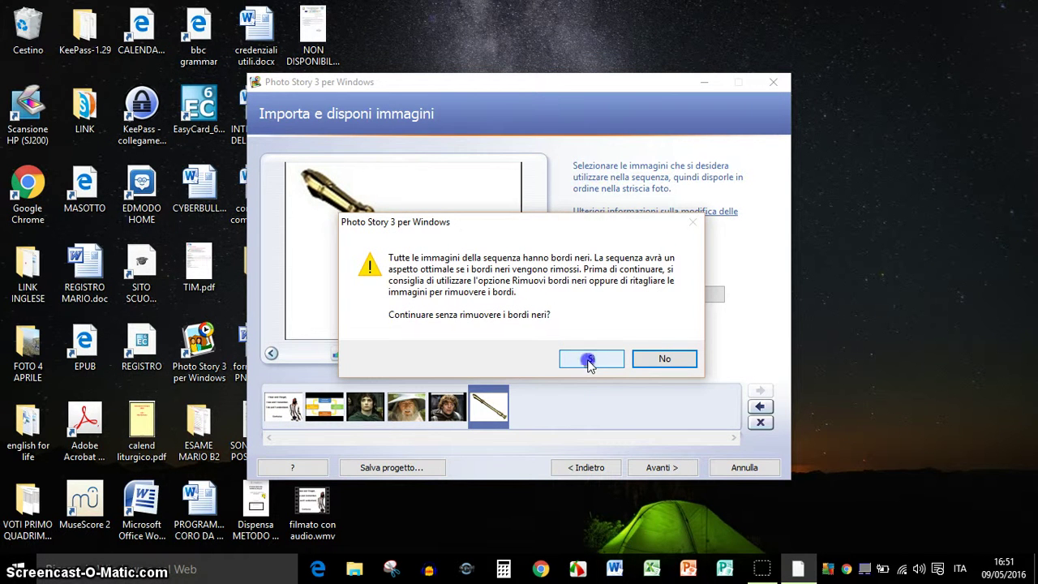
click(590, 363)
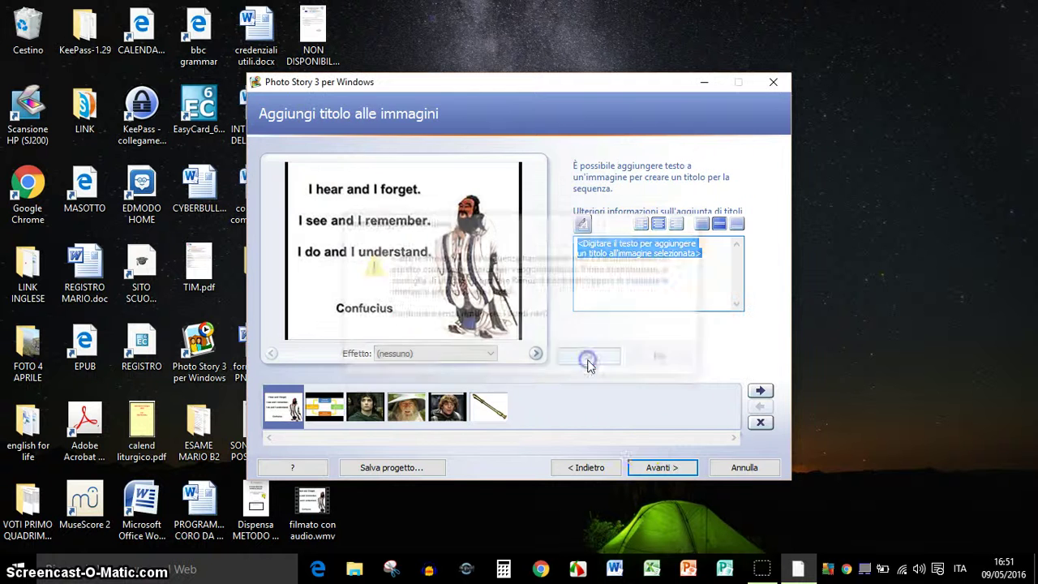
Step: Skip the titles and narration, and add 150719-terra-vista.mp3 from the Desktop as background music starting at the first picture
click(653, 469)
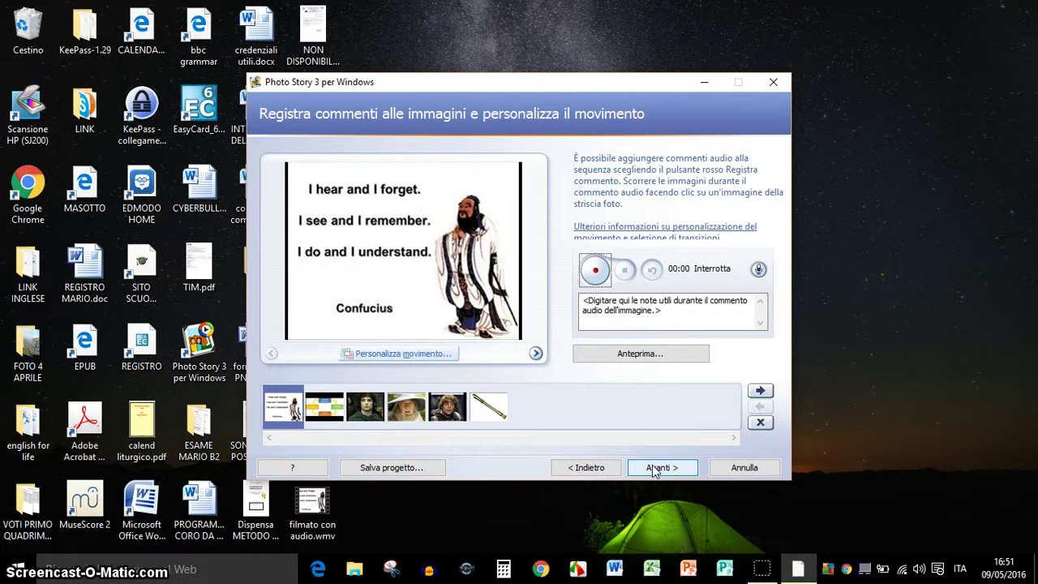
click(653, 469)
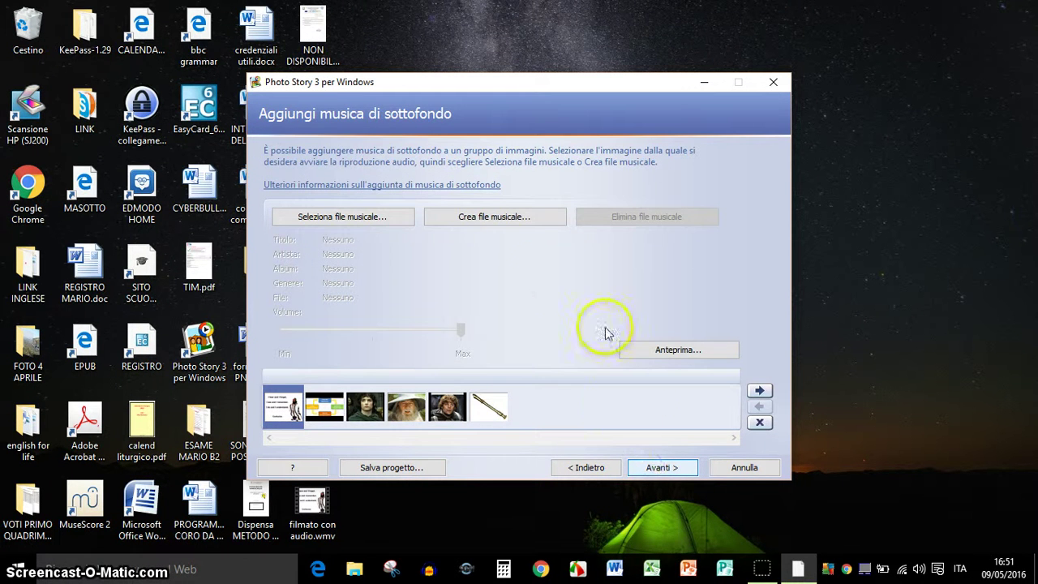
click(343, 224)
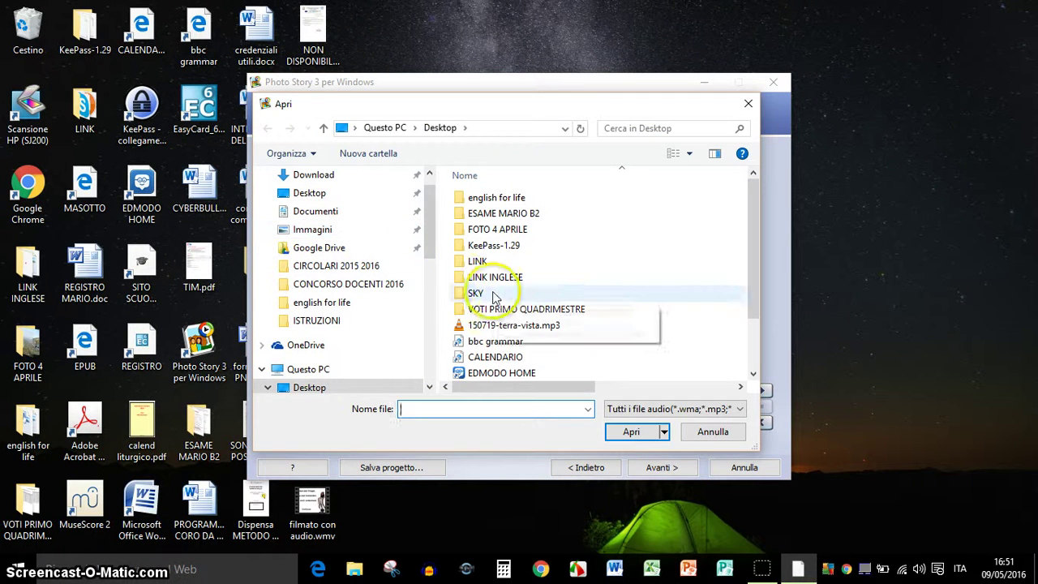
click(523, 329)
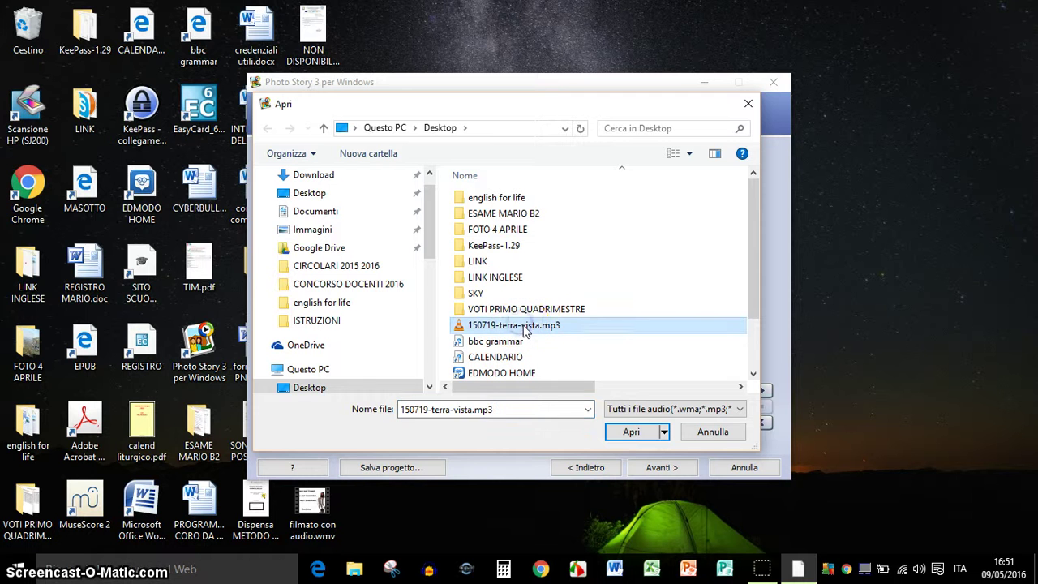
click(577, 333)
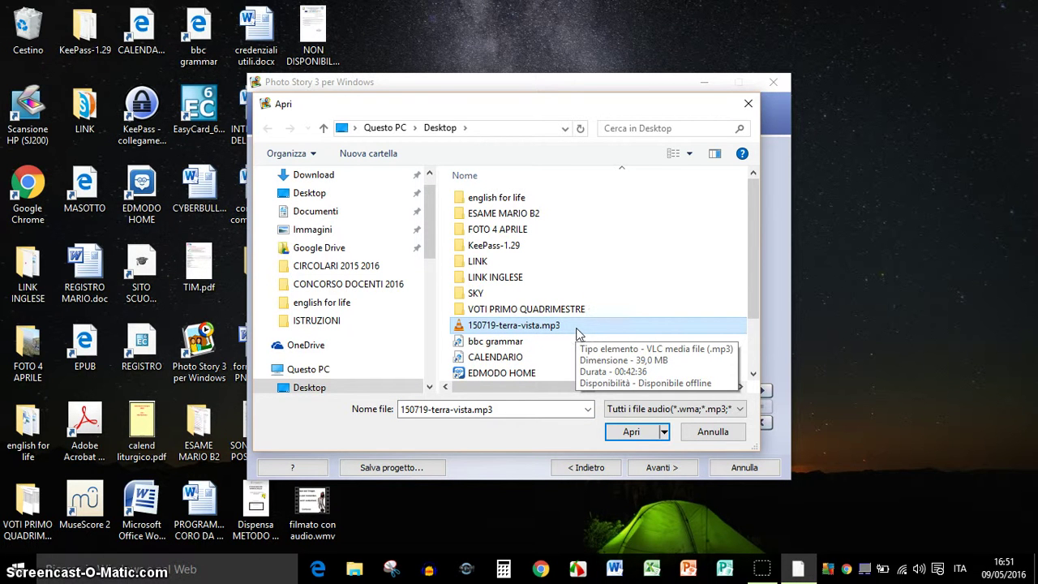
click(577, 331)
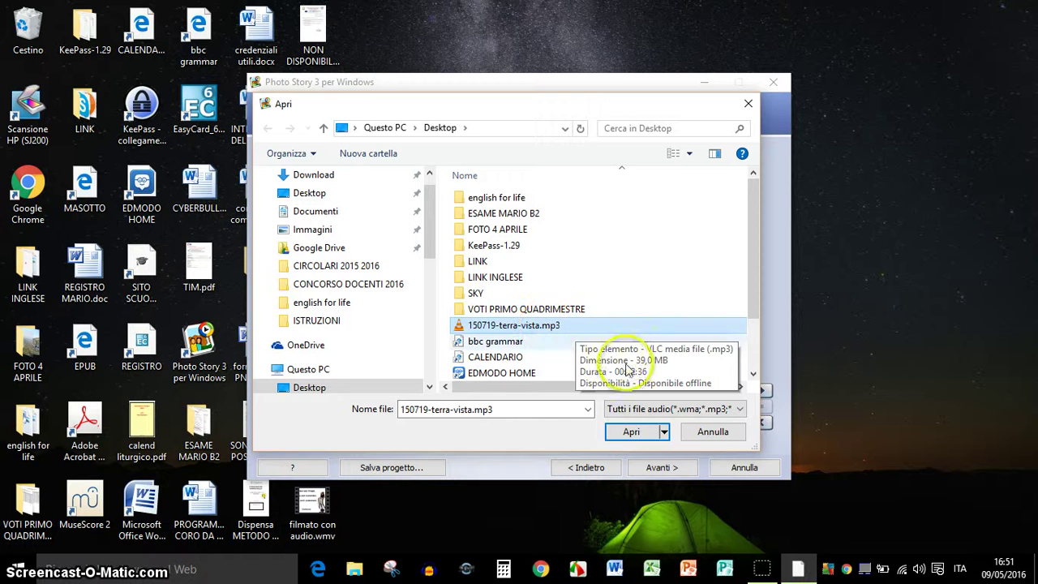
click(632, 433)
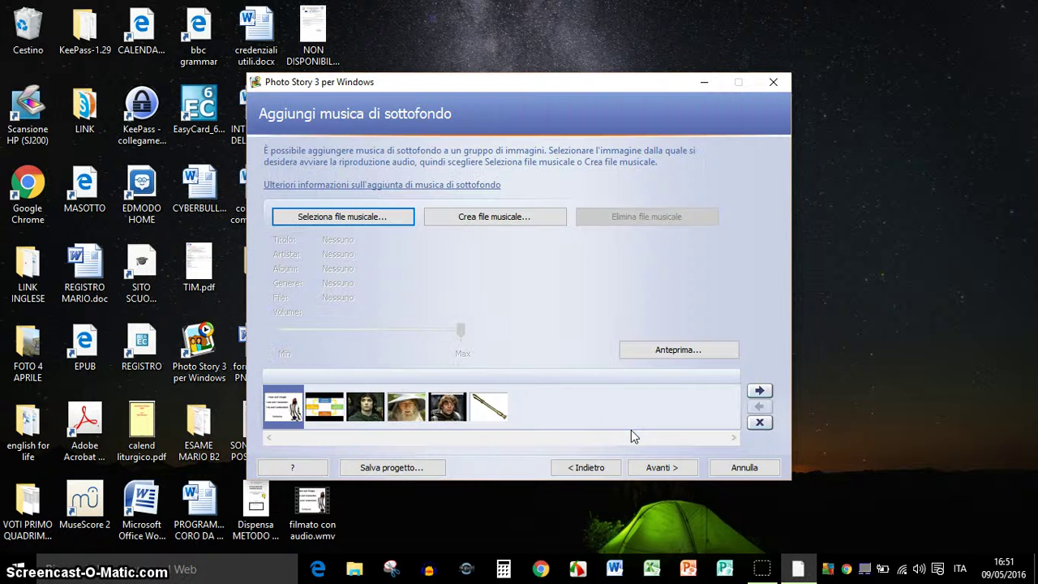
drag(579, 416, 274, 375)
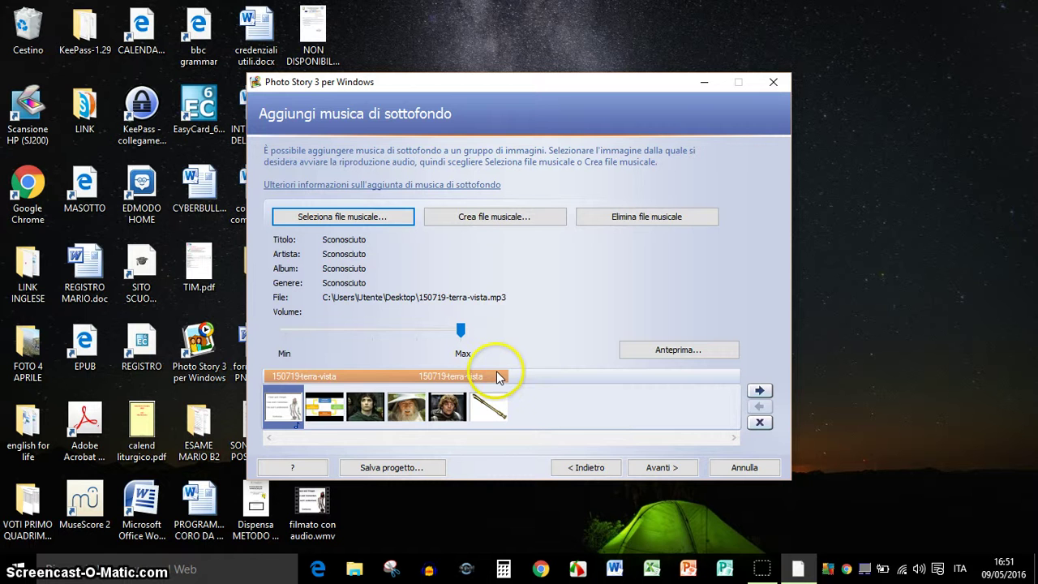
mouse_move(497, 372)
mouse_down()
mouse_move(278, 398)
mouse_move(480, 413)
mouse_move(293, 408)
mouse_up()
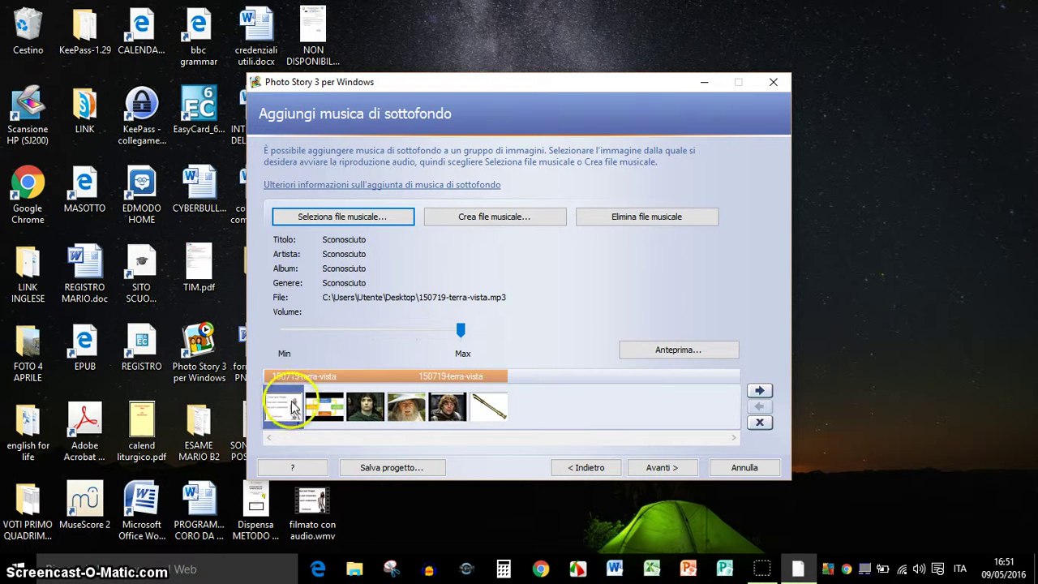
click(293, 408)
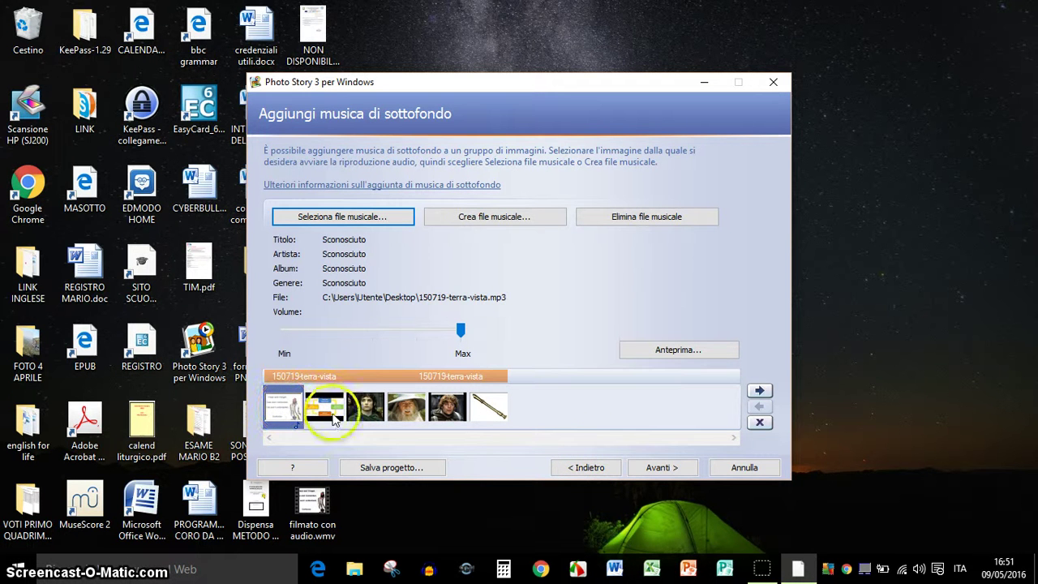
Step: Return to motion customization and make the Confucius picture zoom from its upper-left area out to the full image, displayed for 10 seconds
click(583, 468)
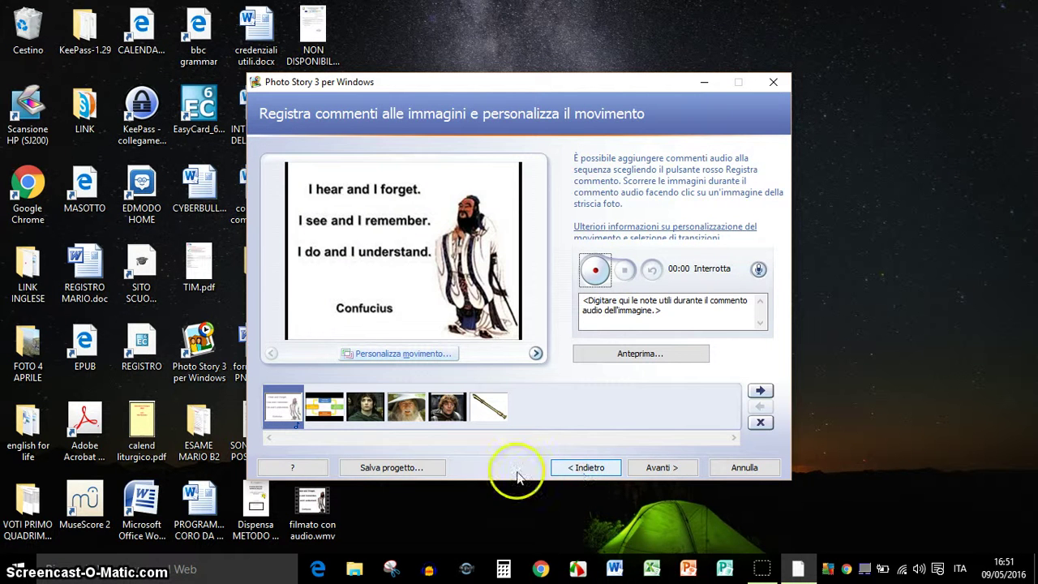
click(390, 354)
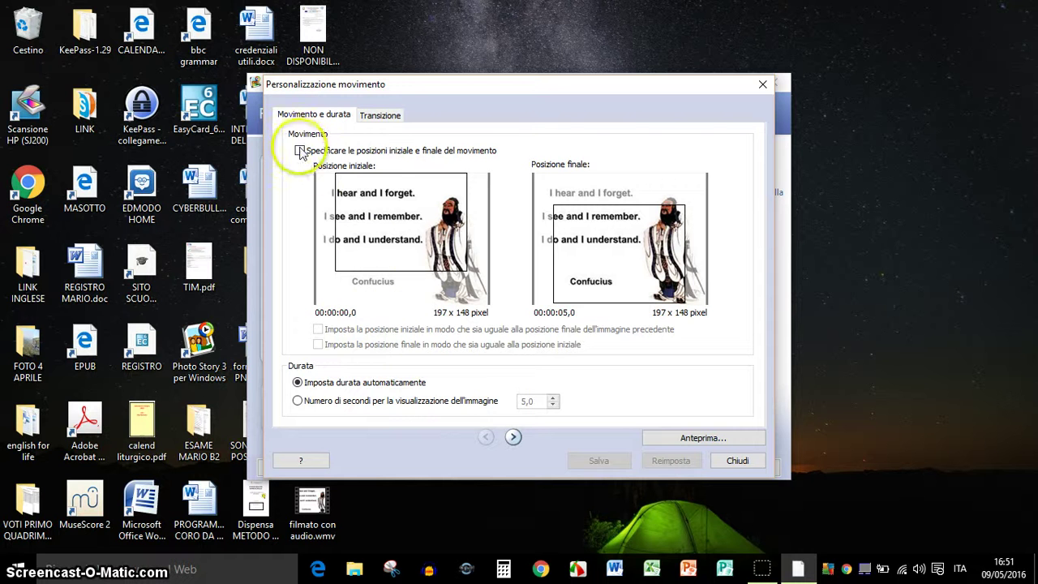
click(300, 150)
drag(369, 215, 350, 217)
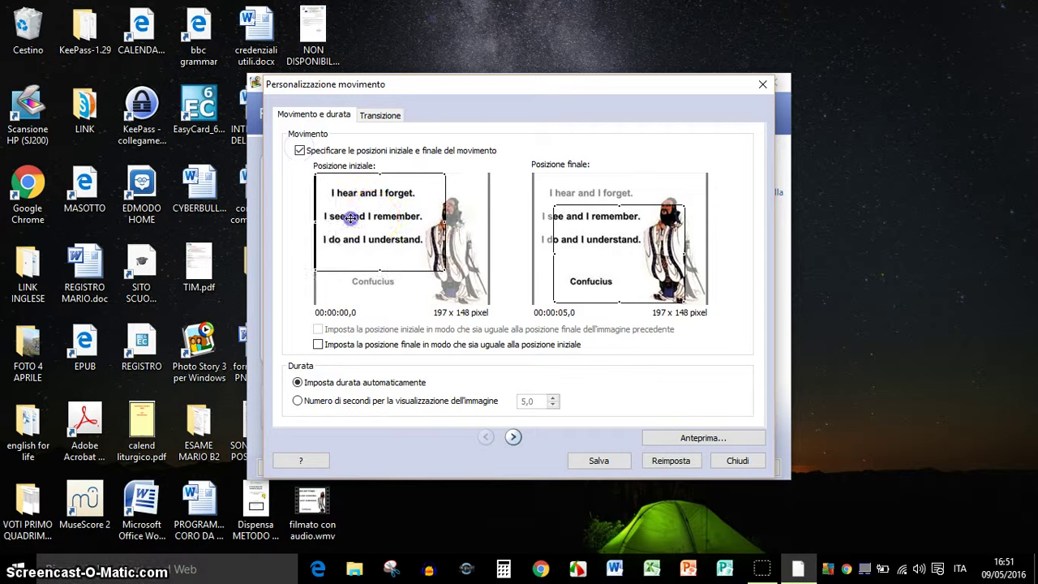
drag(597, 245, 576, 214)
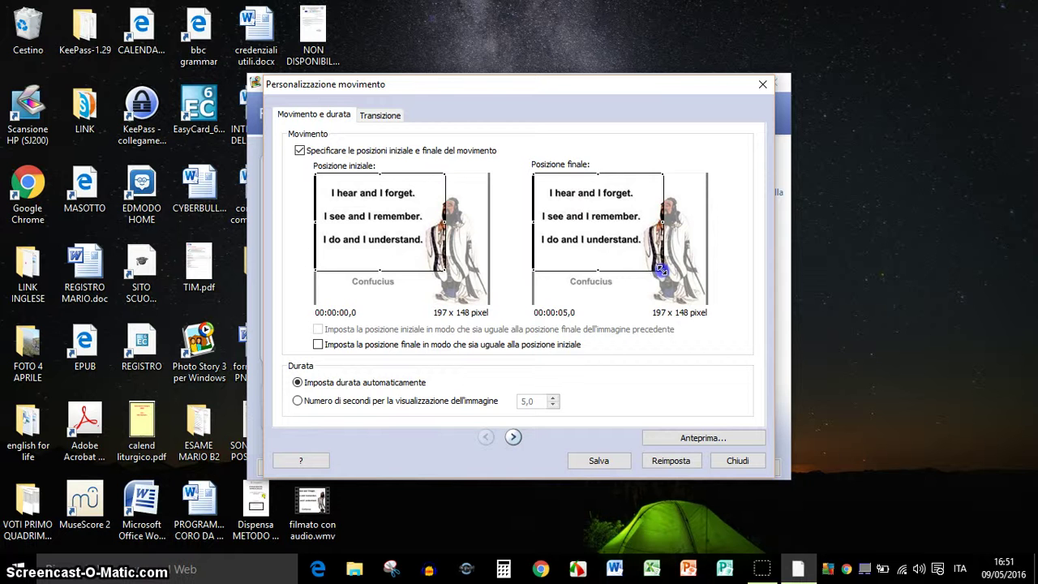
drag(662, 270, 702, 304)
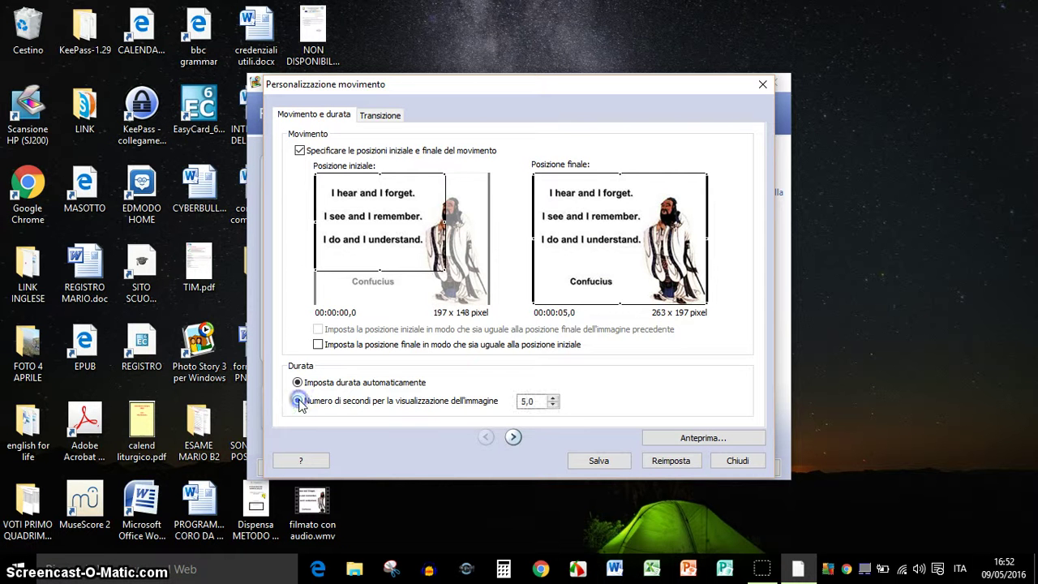
click(548, 403)
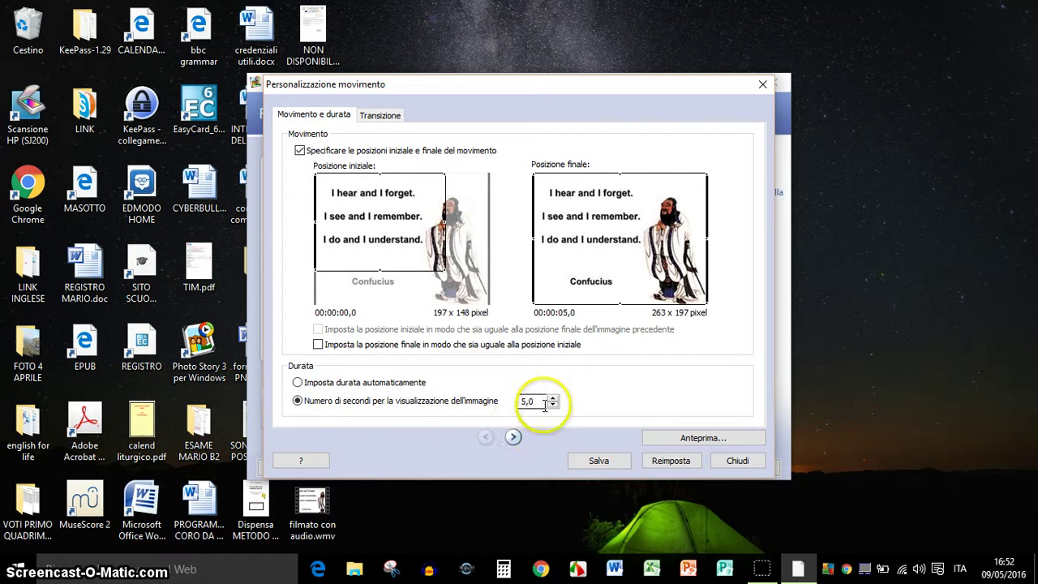
click(543, 400)
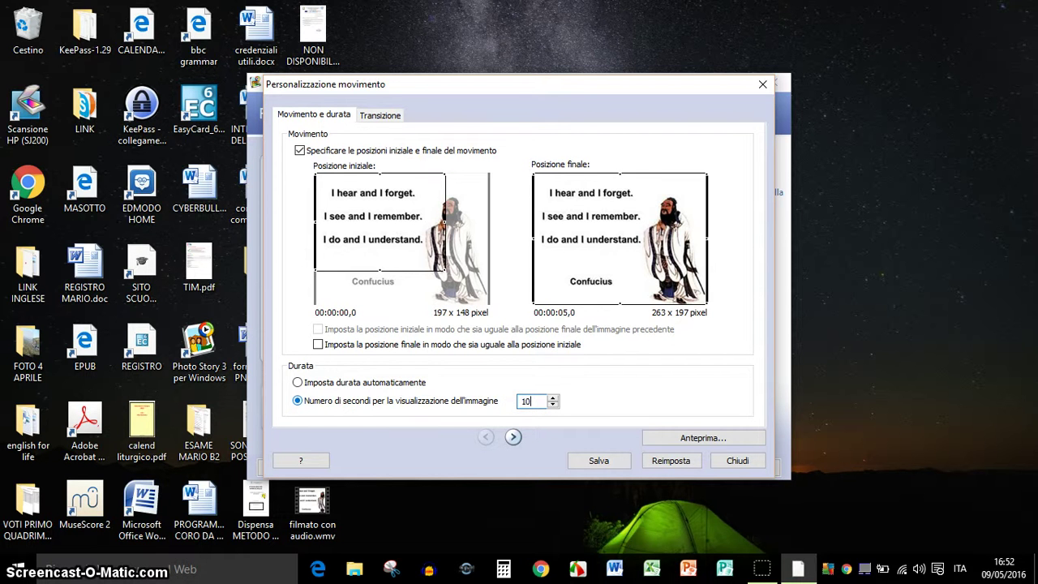
Step: Preview the Confucius picture's customized motion and save its motion and duration settings
click(695, 438)
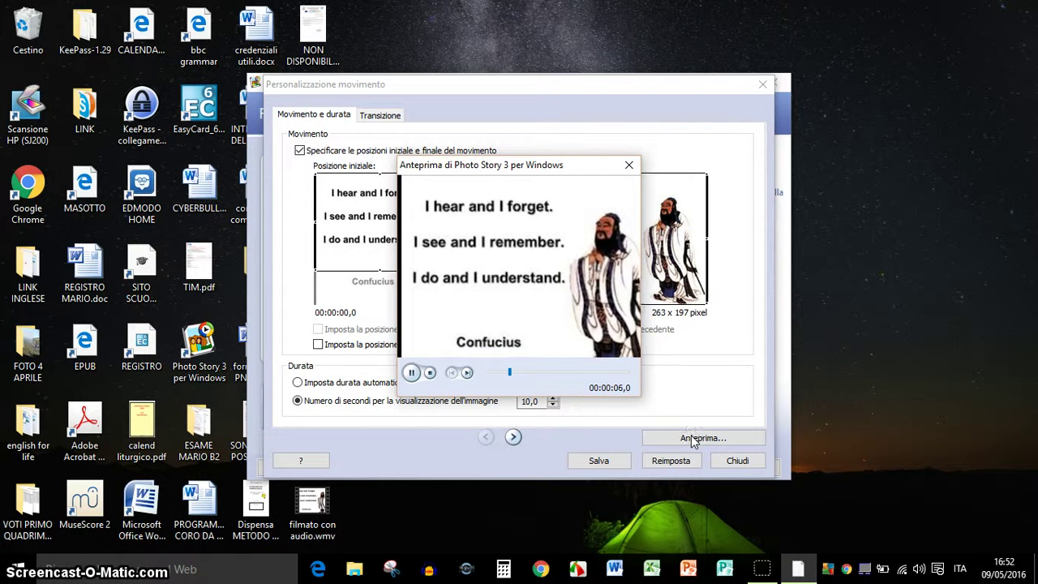
click(677, 439)
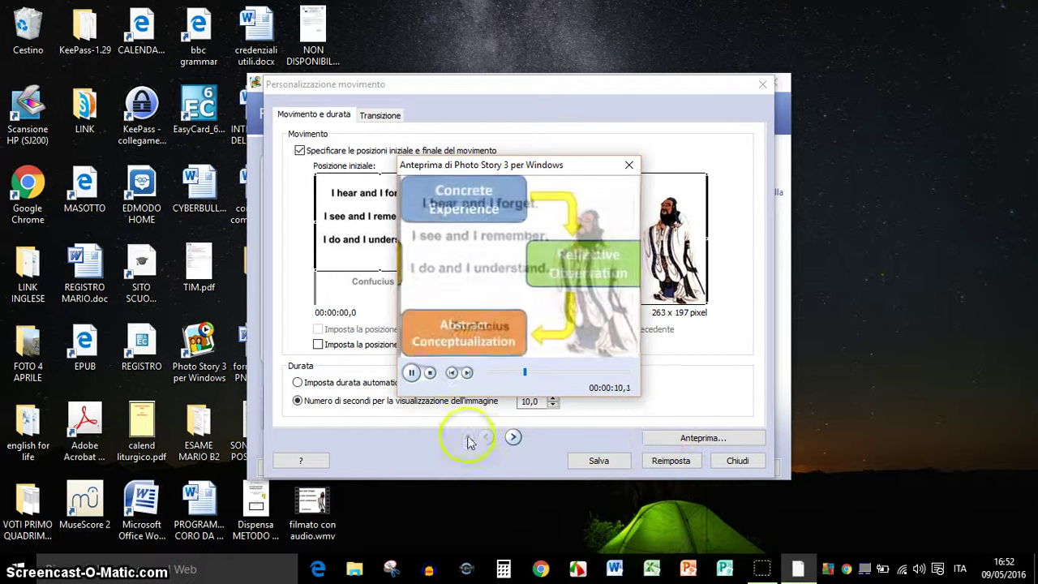
click(431, 373)
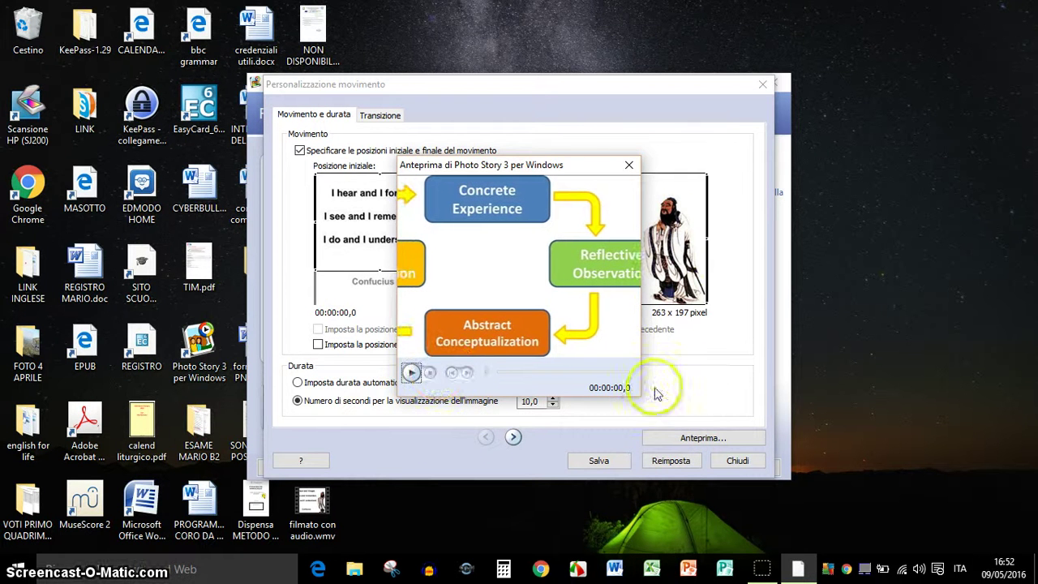
click(631, 166)
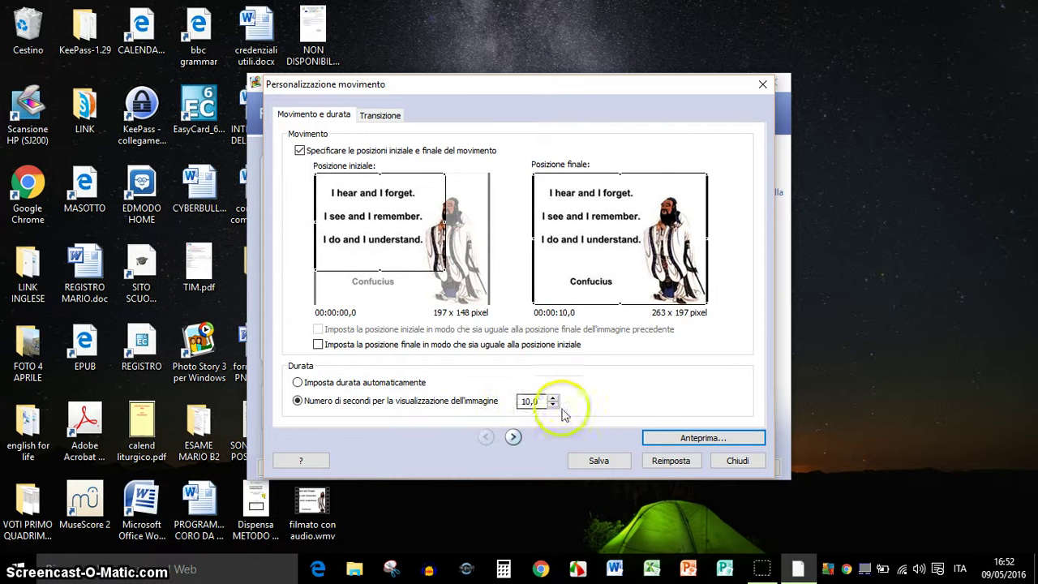
click(600, 461)
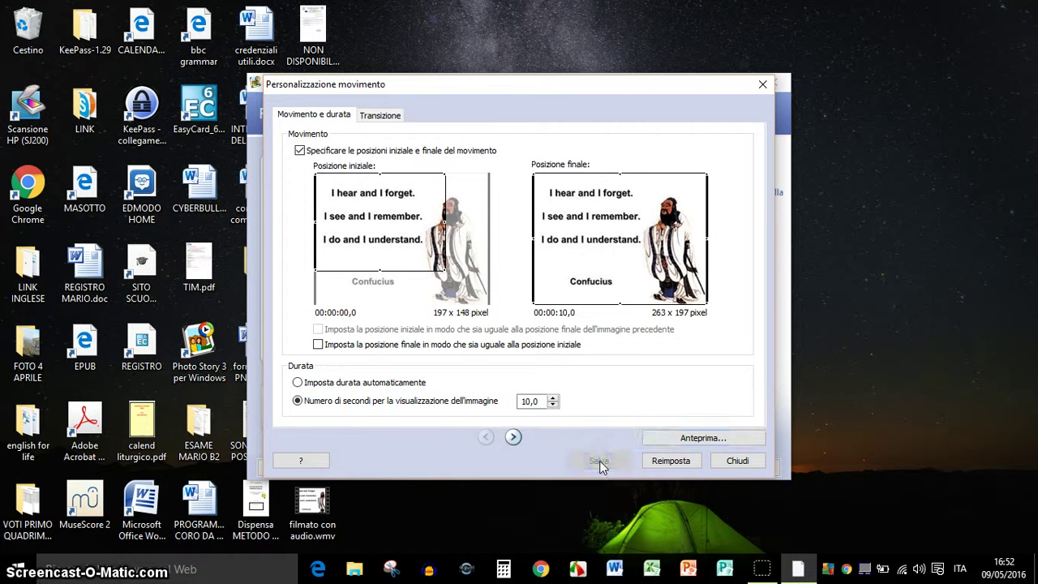
click(525, 401)
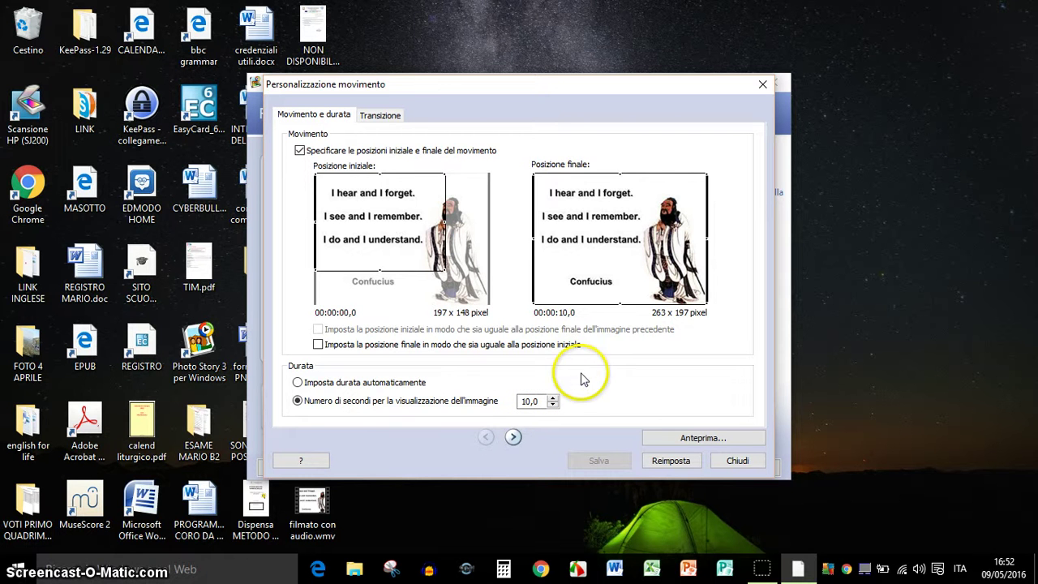
Step: Make the learning-cycle diagram picture move from its upper-left area out to the full image, and save the change while closing motion customization
click(513, 437)
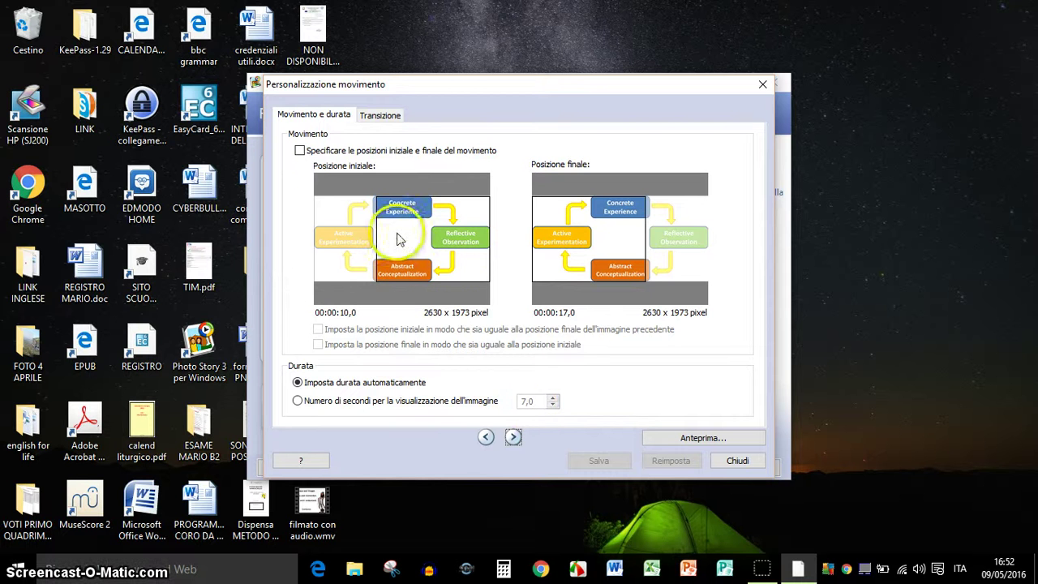
click(299, 150)
drag(463, 238, 403, 230)
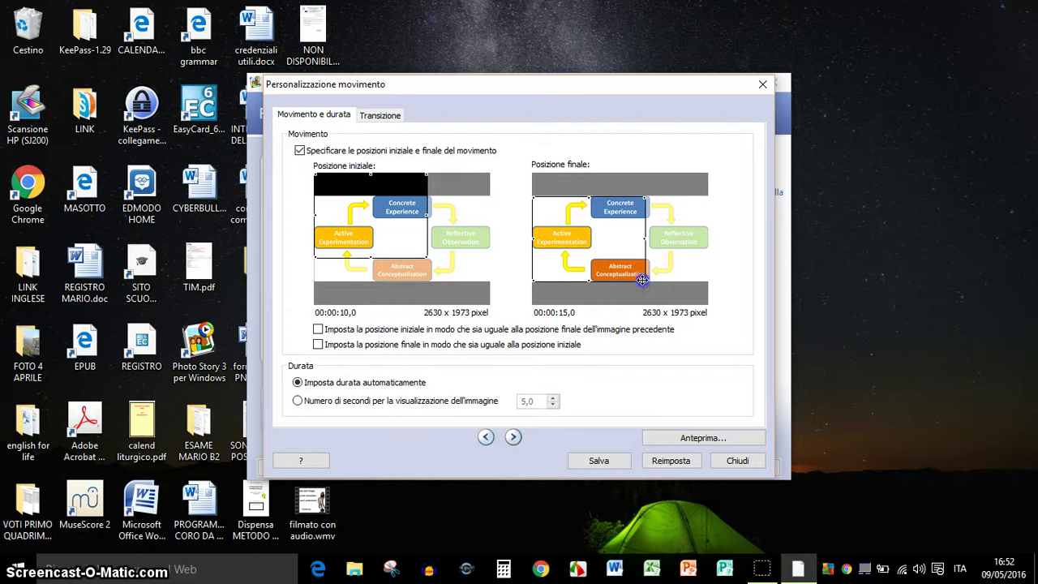
drag(643, 280, 706, 303)
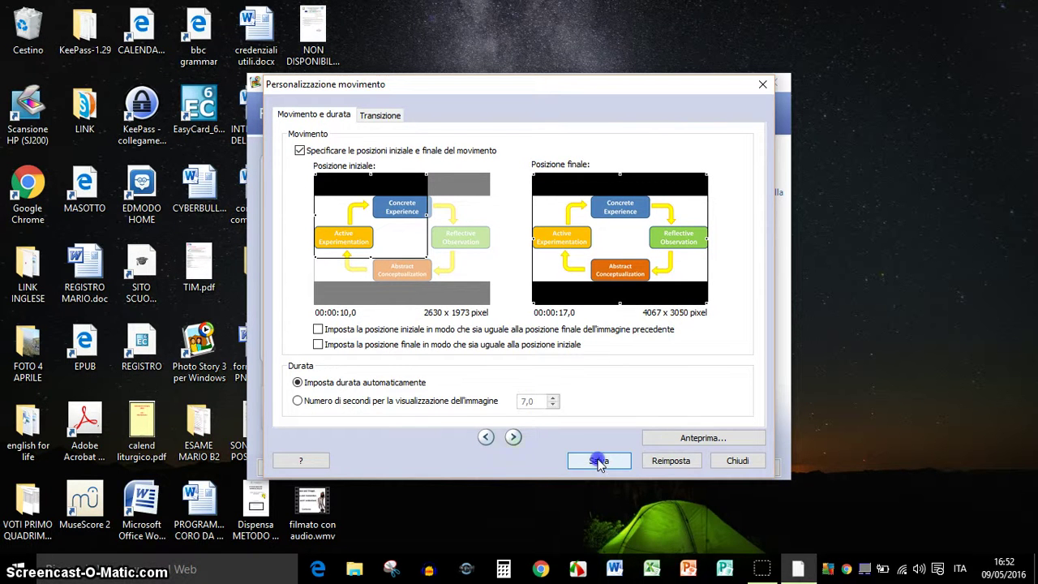
click(490, 434)
click(738, 461)
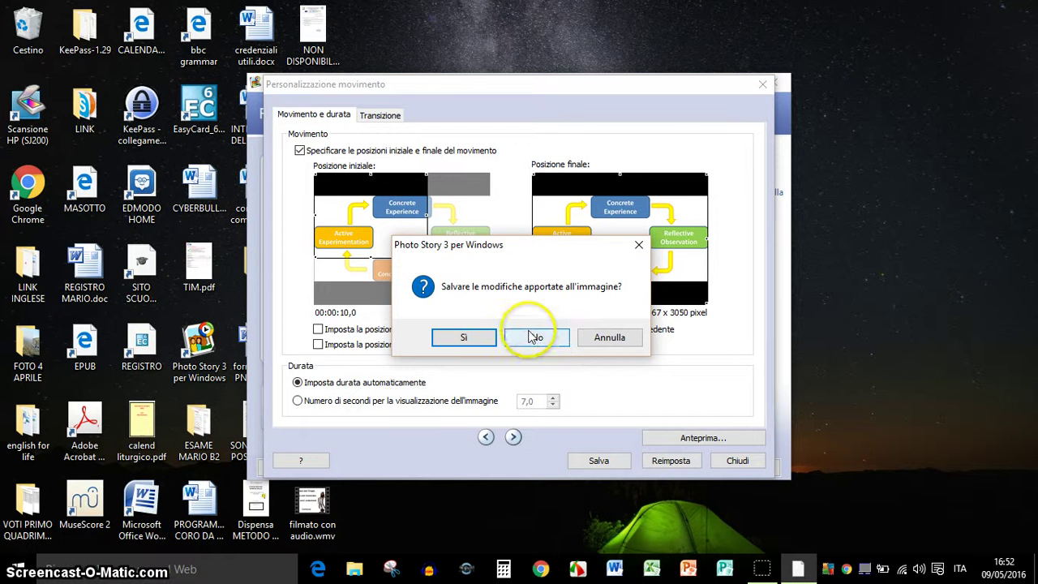
click(468, 338)
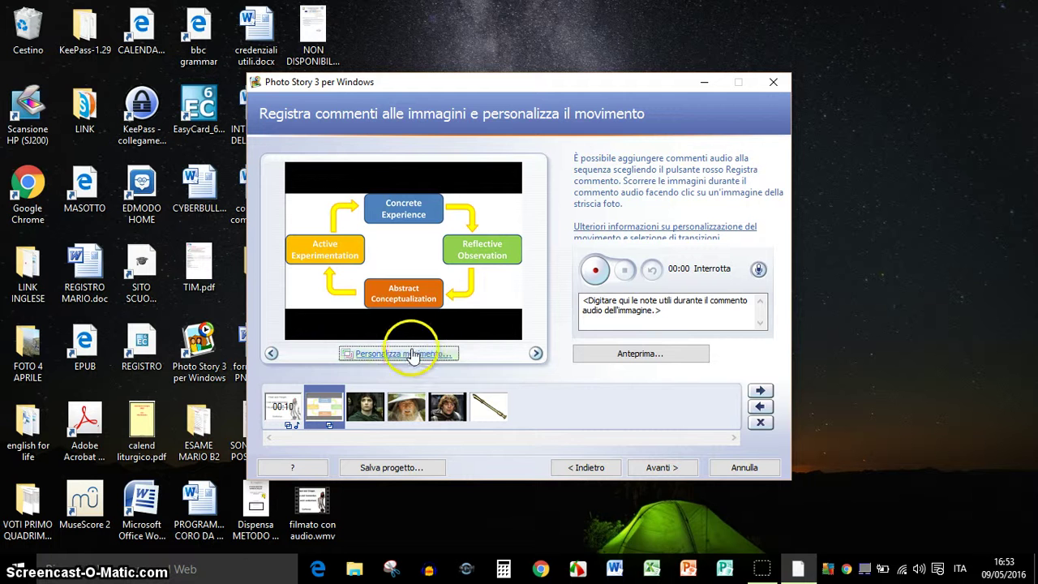
Step: Look through the remaining pictures up to the golden flute and continue past the background music to the sequence saving stage
click(363, 414)
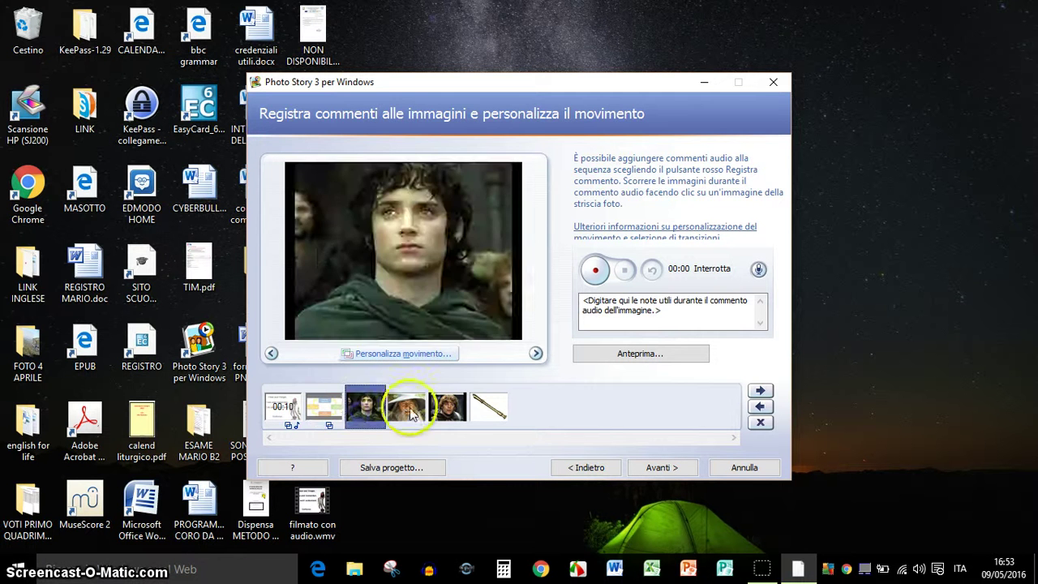
click(411, 408)
click(459, 412)
click(489, 409)
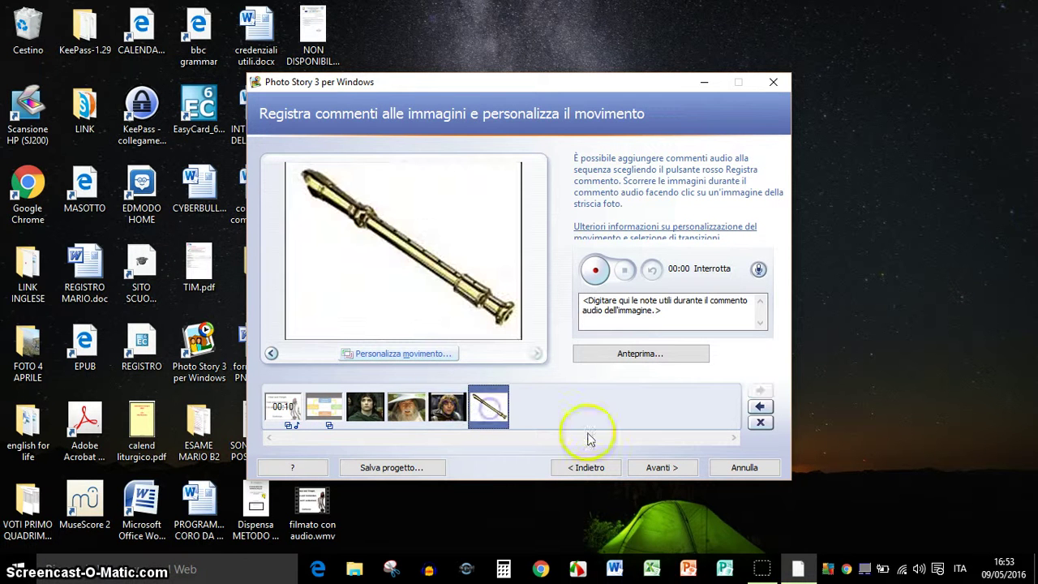
click(660, 468)
click(616, 475)
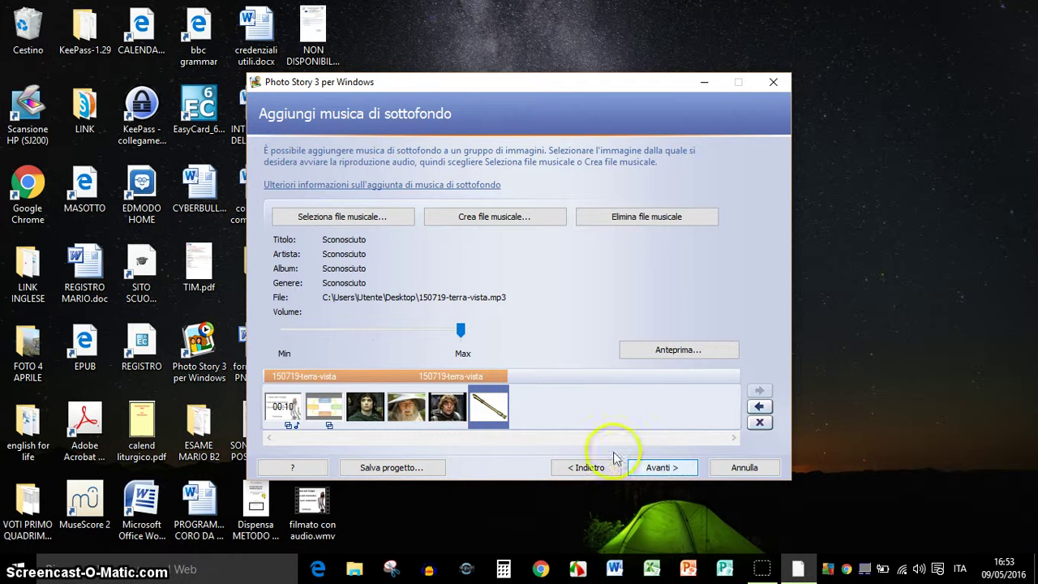
click(657, 467)
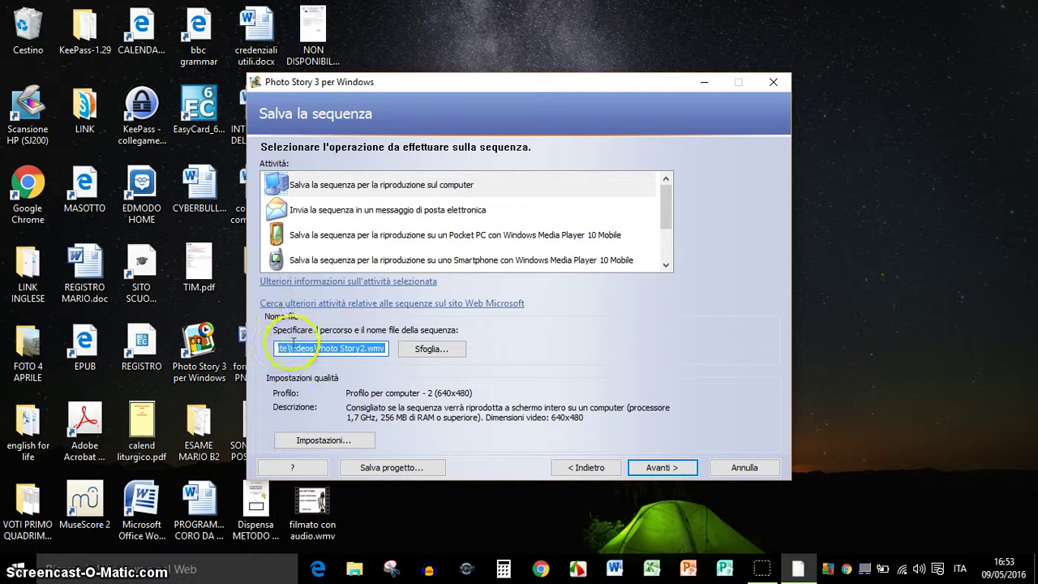
Step: Set the output video's location to the Desktop and name the file prova in WMV format
click(427, 352)
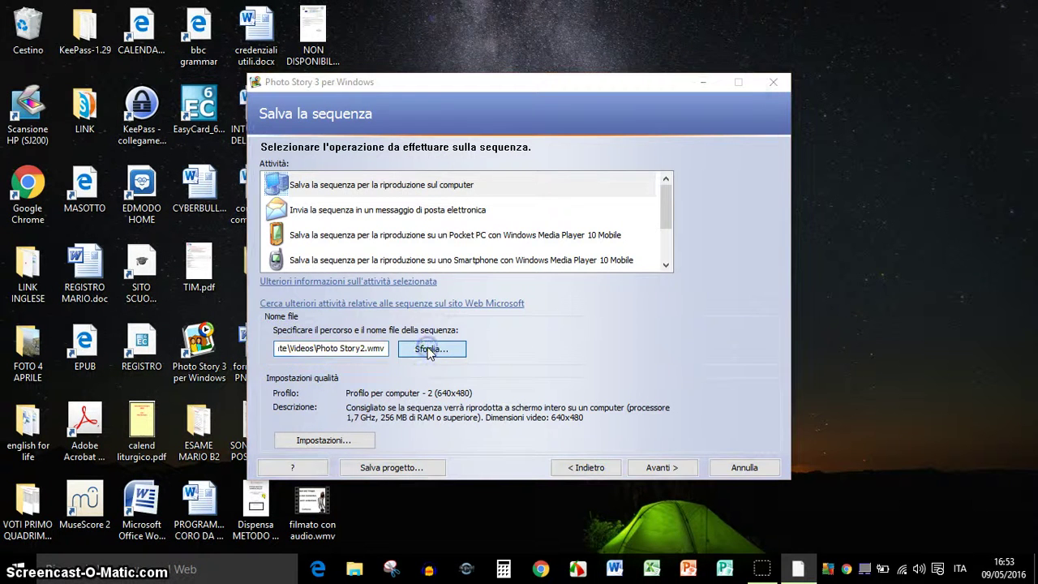
click(312, 259)
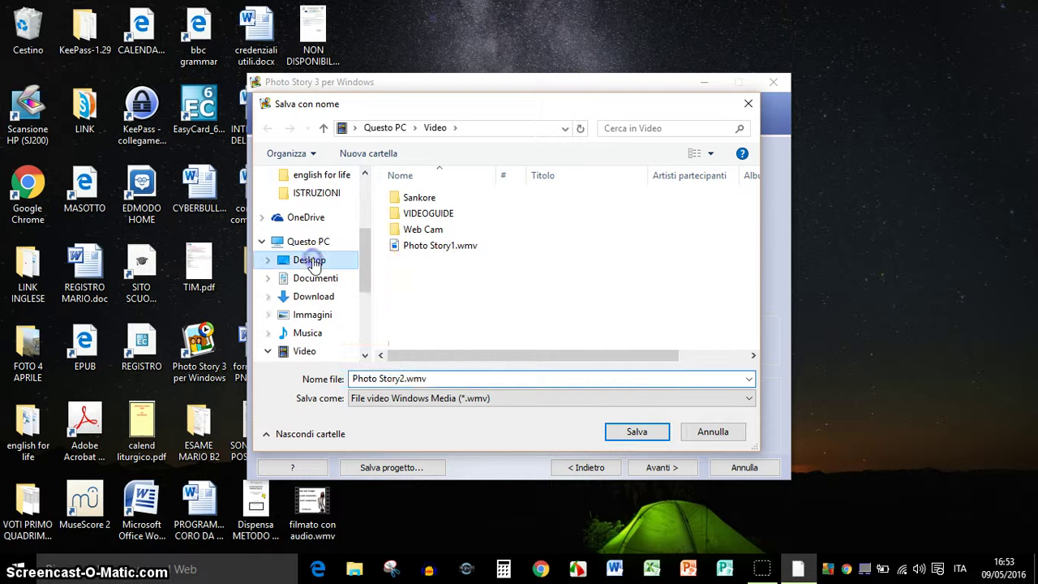
drag(436, 378, 341, 381)
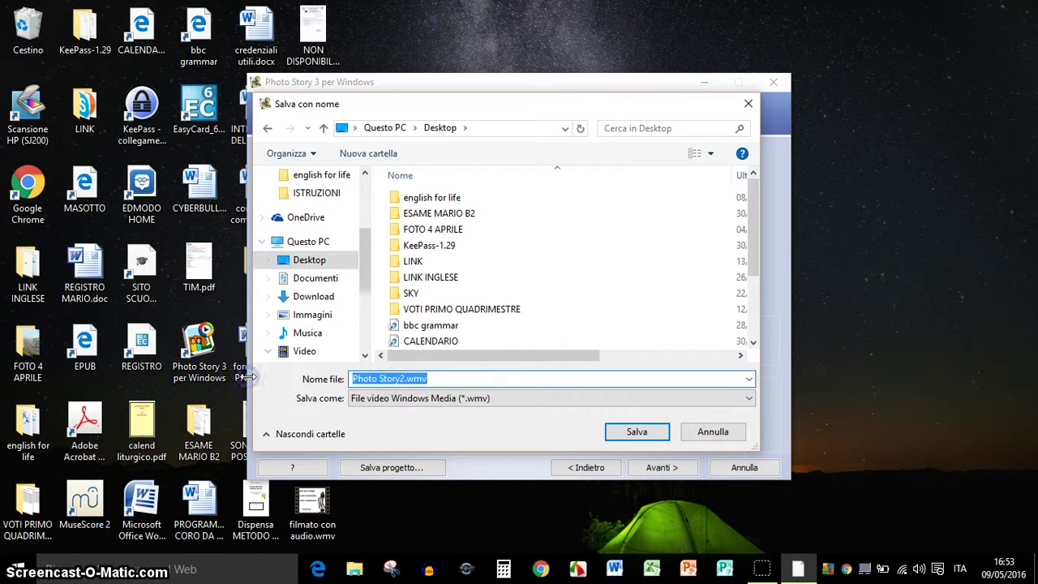
text(prova)
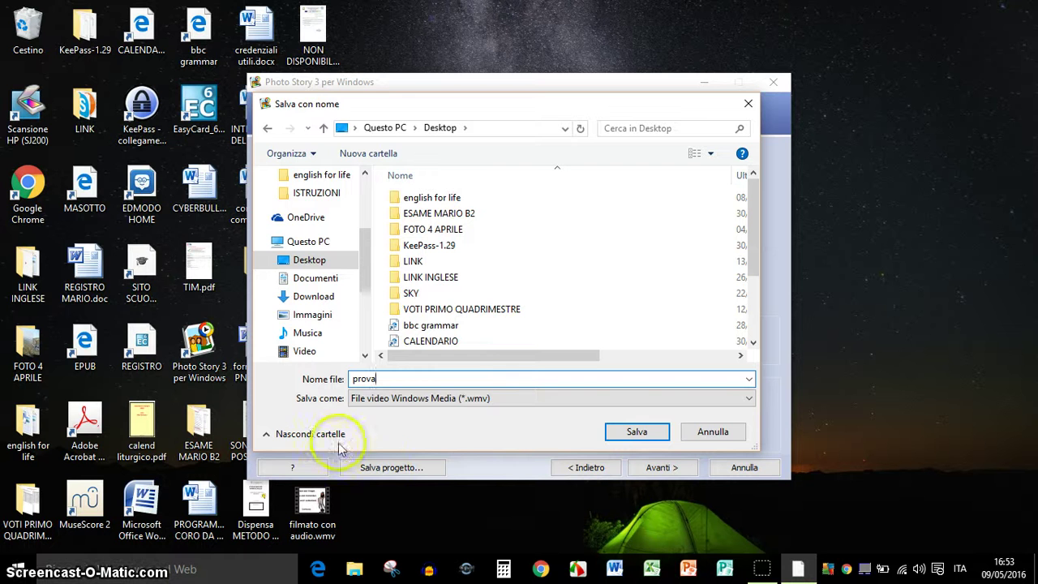
click(636, 432)
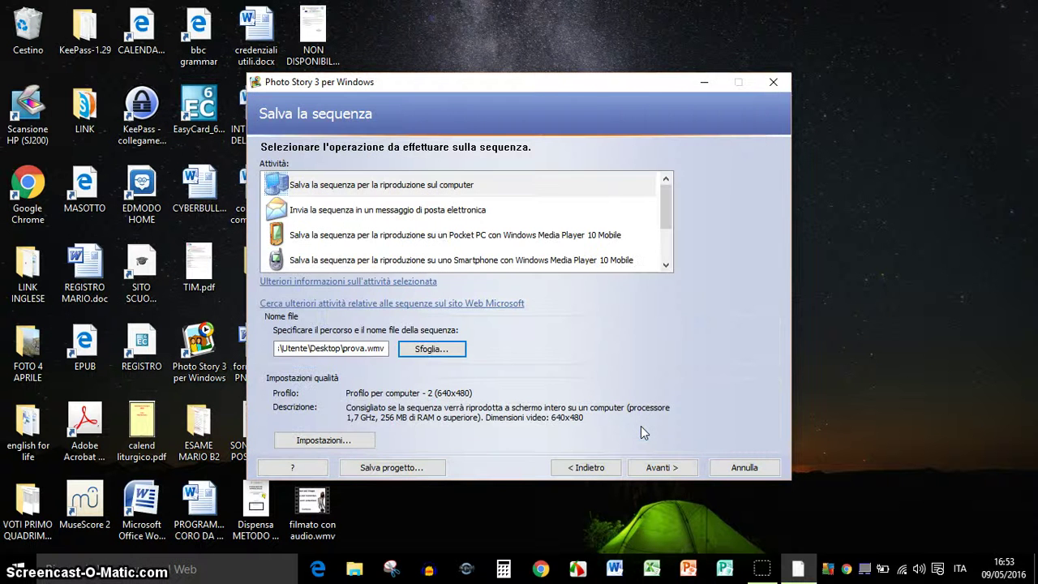
Step: Save the editable project on the Desktop as prova in the Photo Story 3 project format (.wp3)
click(411, 471)
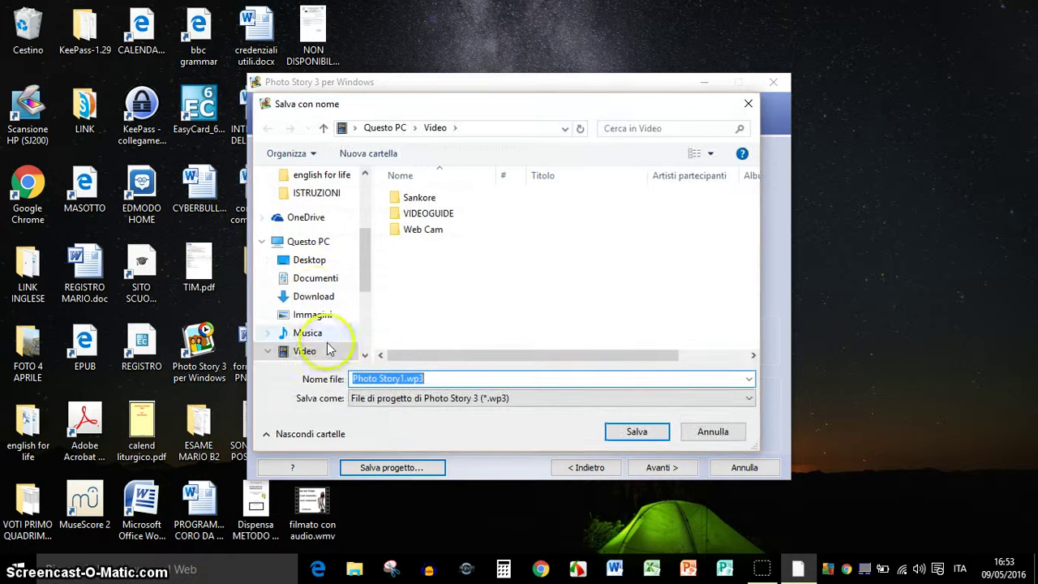
click(312, 260)
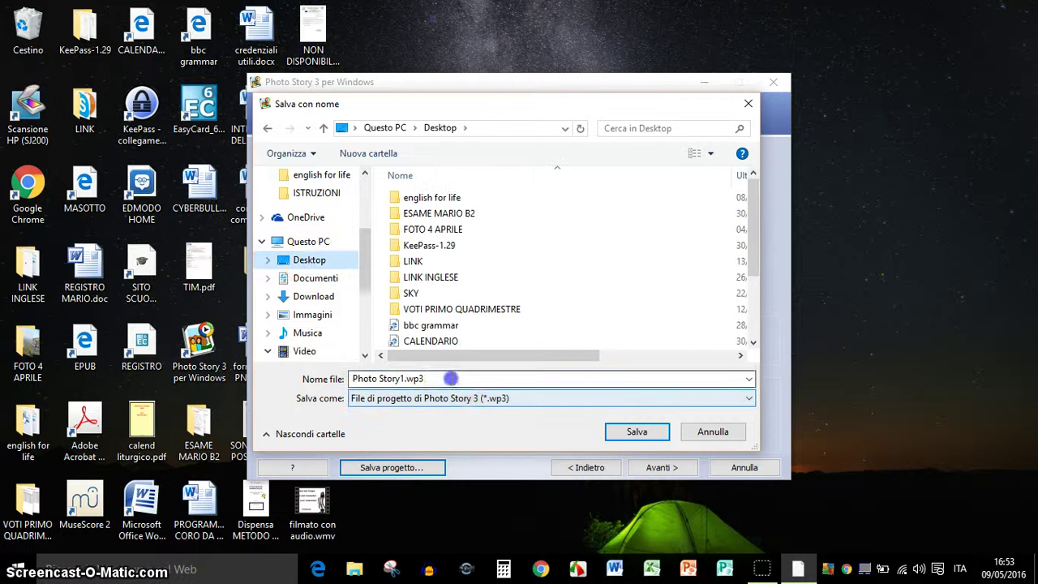
text(prova)
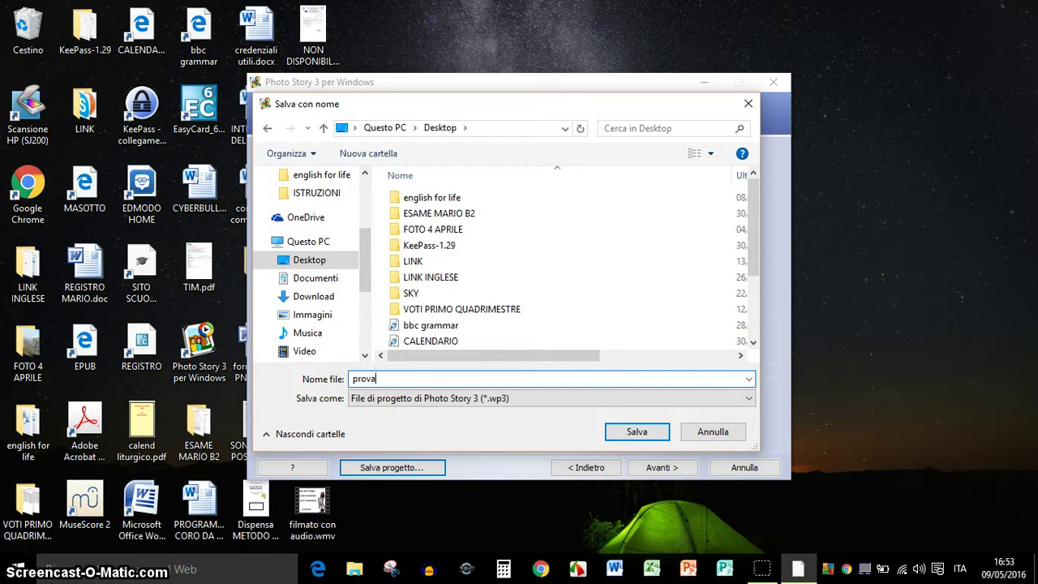
click(648, 436)
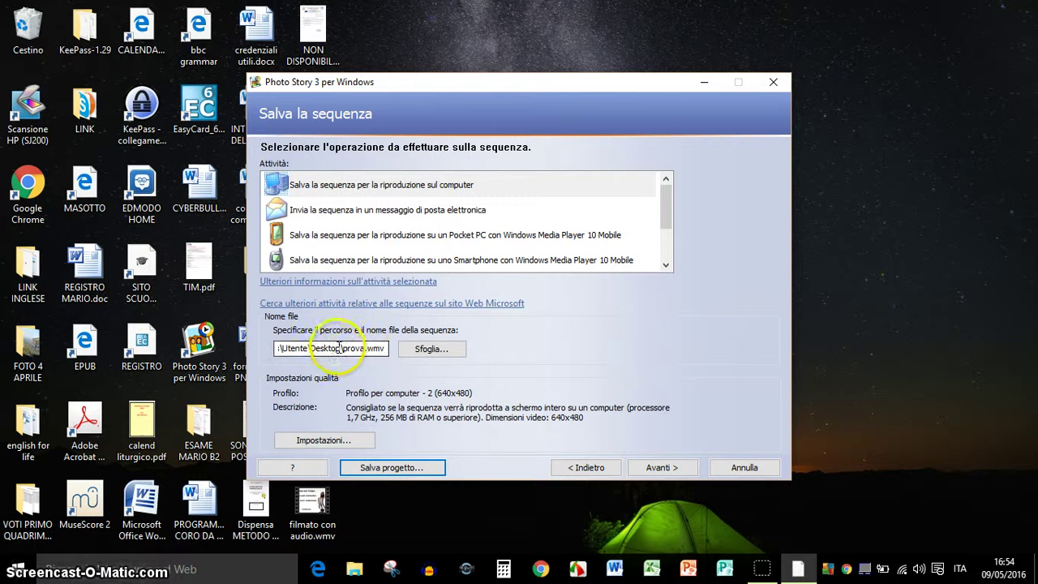
click(415, 349)
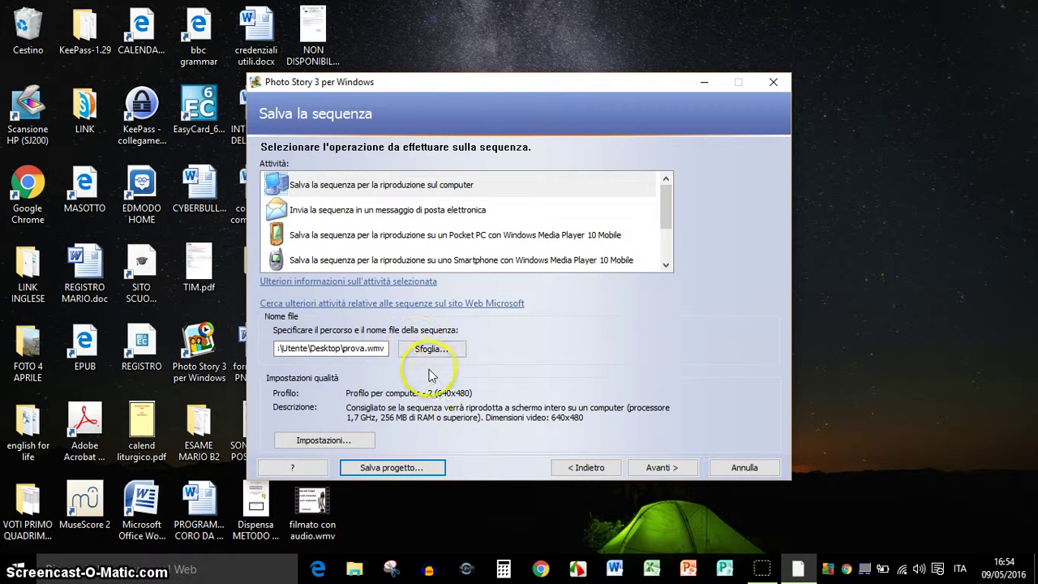